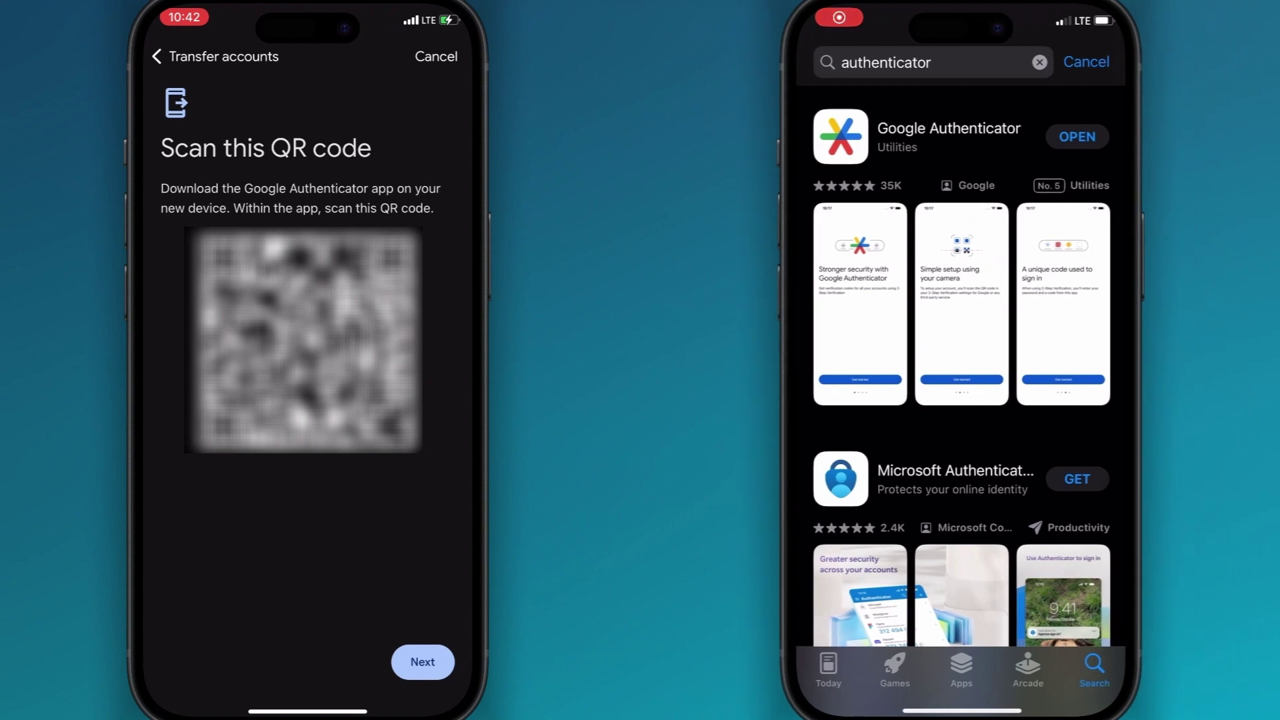
- Launch Google Authenticator on the new phone and skip signing into a Google account
left_click(1086, 137)
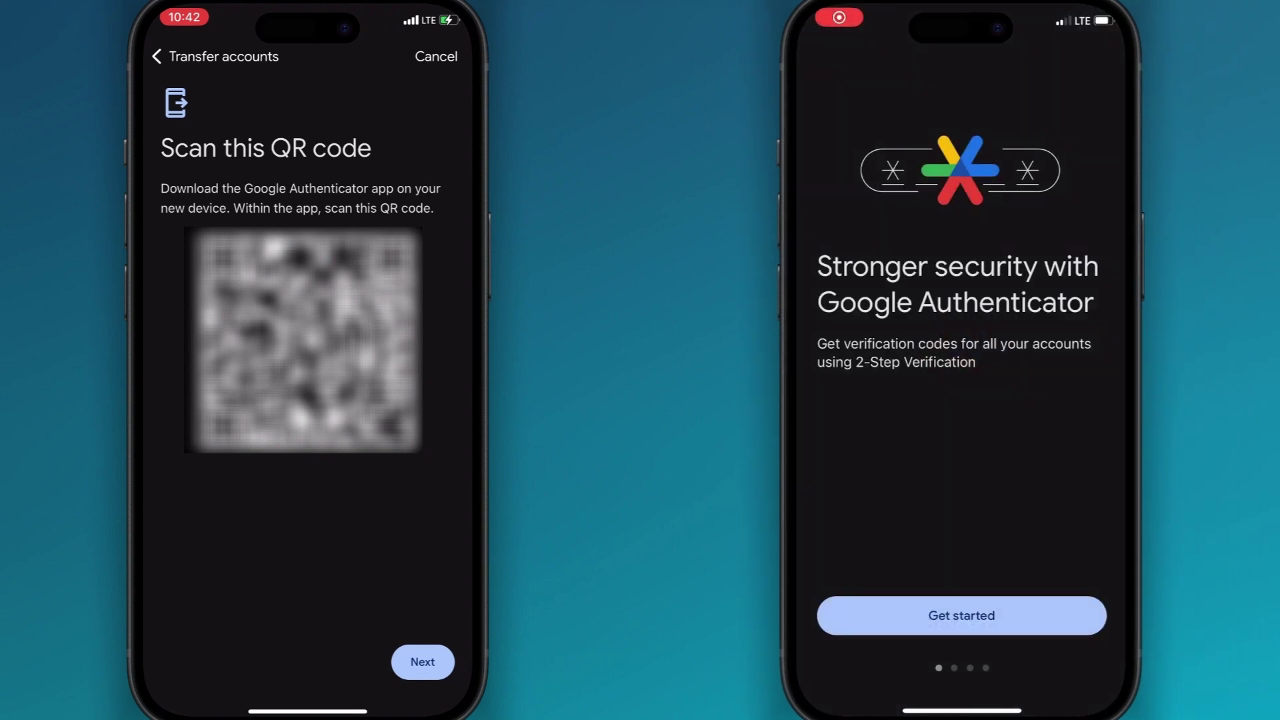
left_click(962, 615)
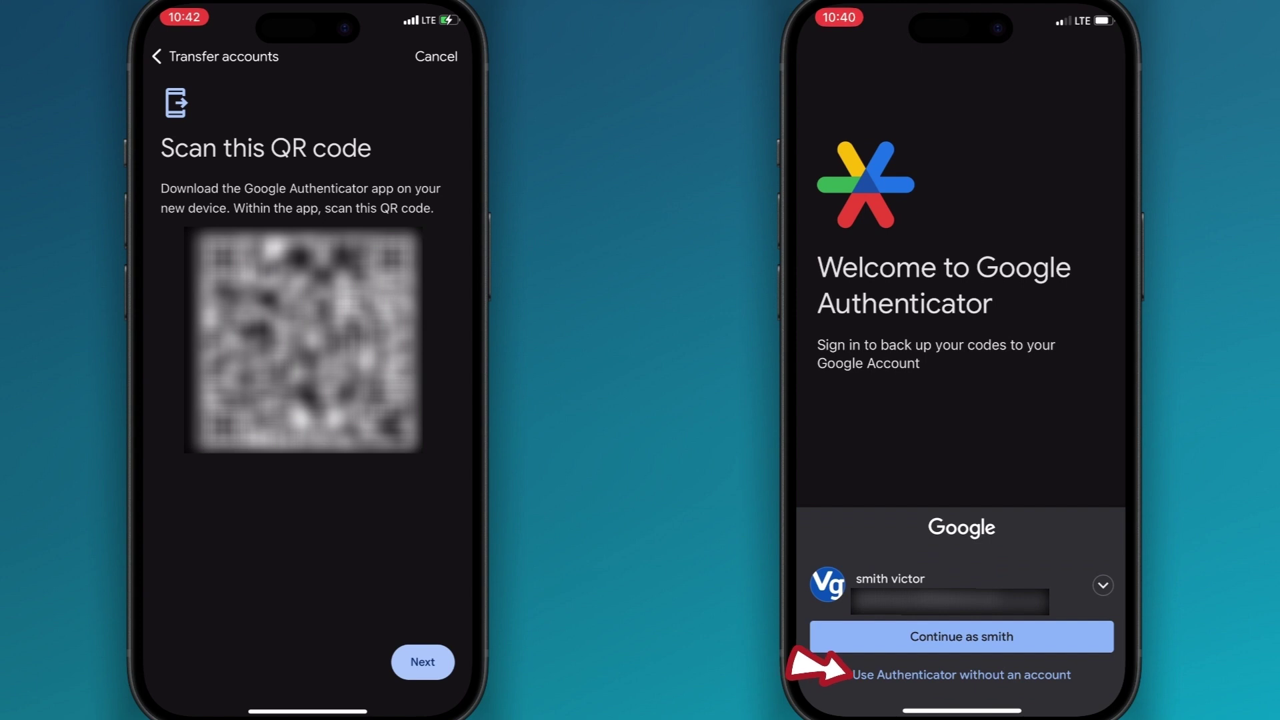
left_click(961, 674)
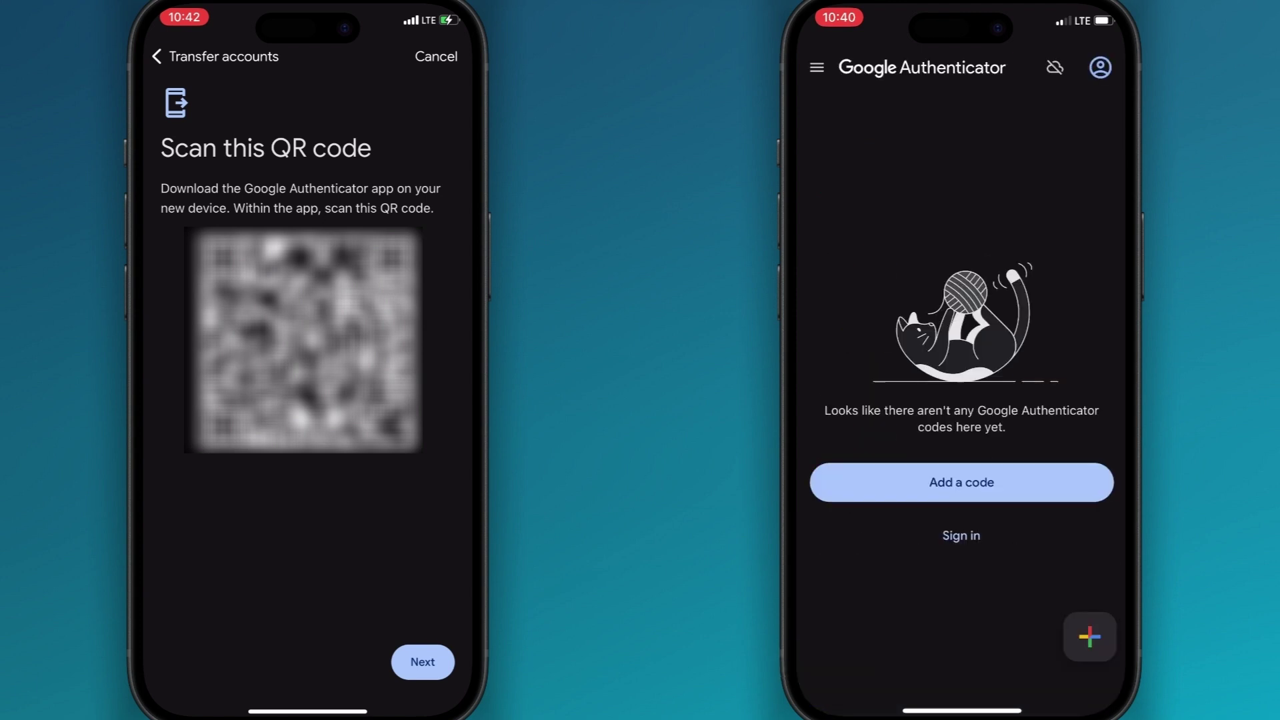
- Scan the old phone's transfer QR code to import the Discord account, confirming '1 account imported'
left_click(1089, 636)
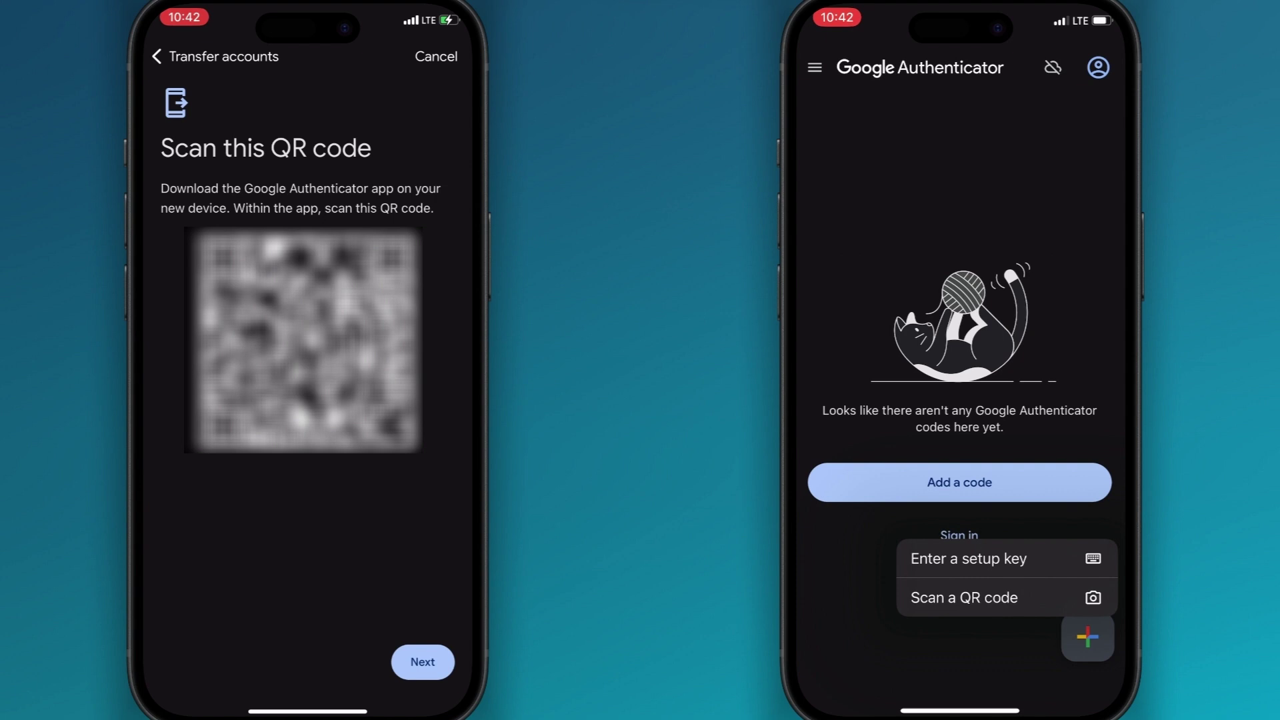
left_click(964, 597)
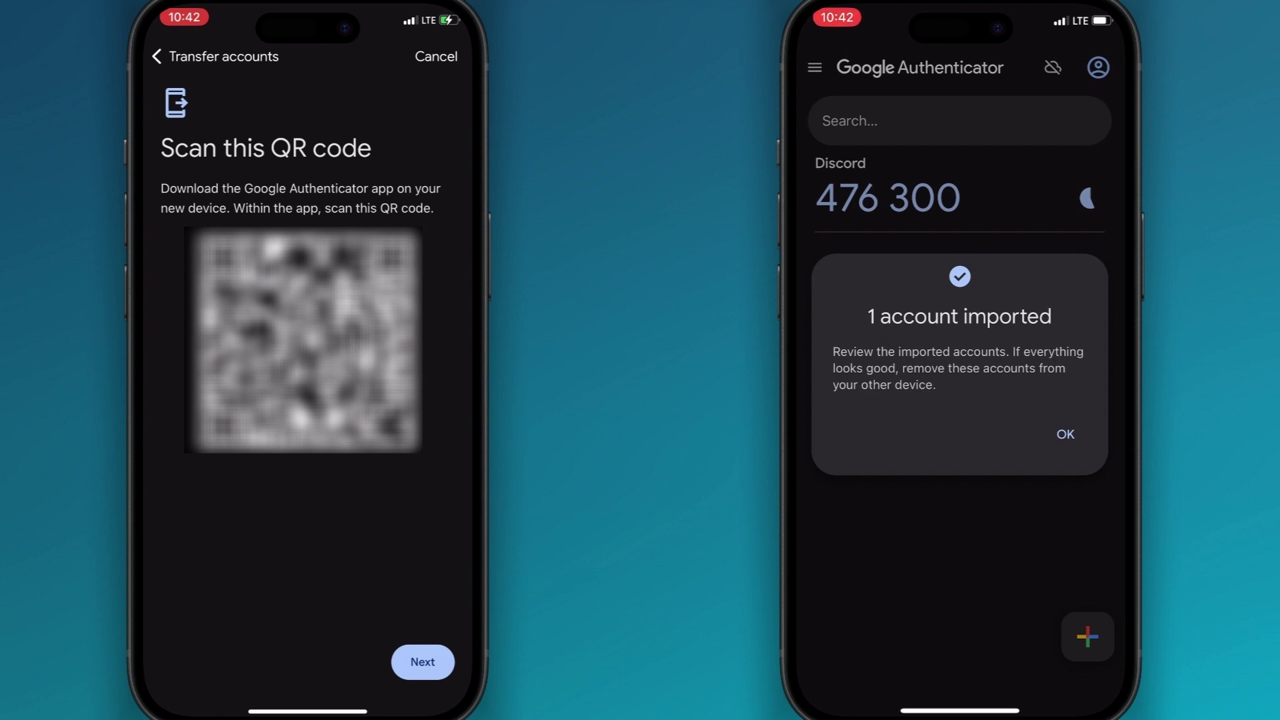
left_click(1065, 434)
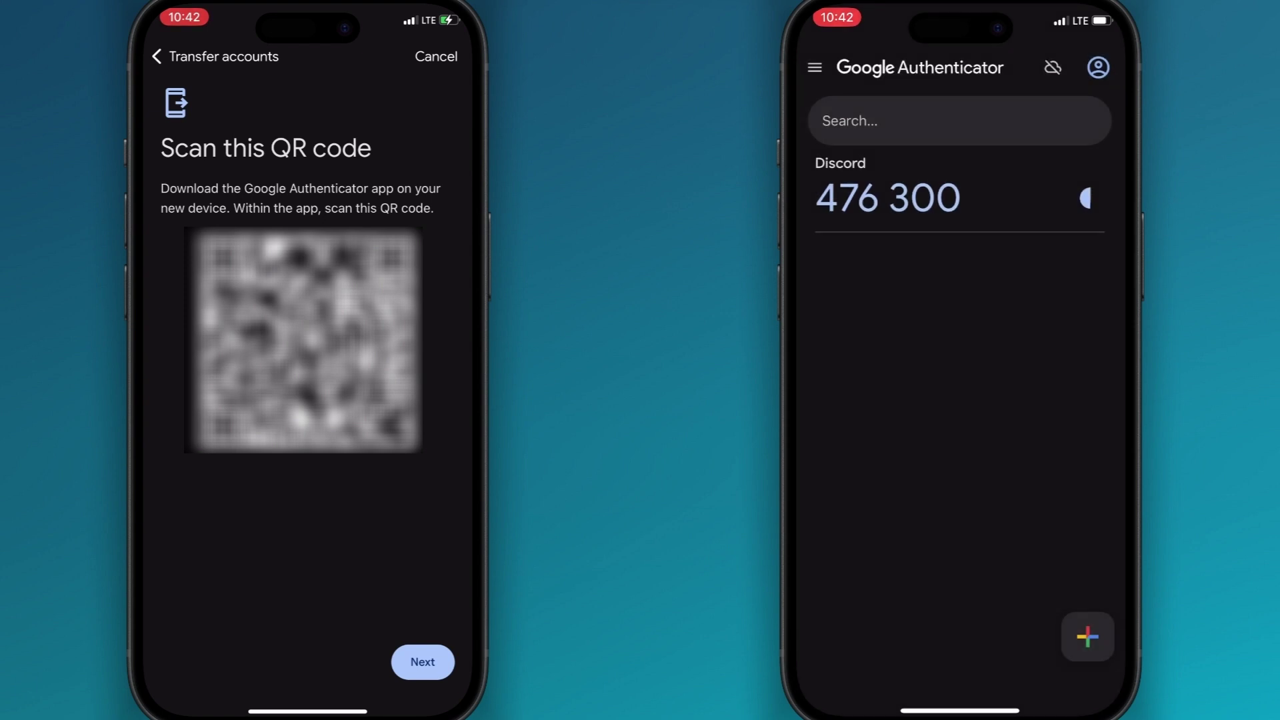
left_click(422, 660)
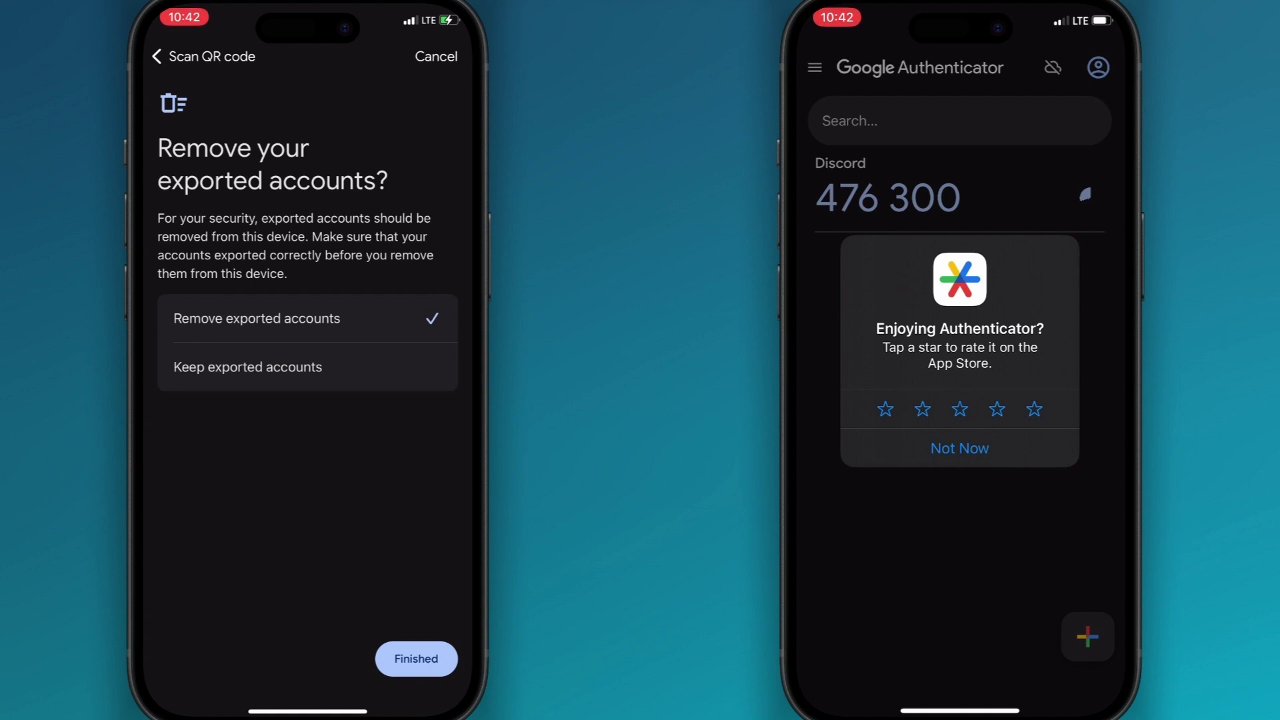
- Select 'Keep exported accounts' on the old phone and finish, returning to the Discord code
left_click(416, 658)
left_click(286, 433)
left_click(301, 367)
left_click(416, 658)
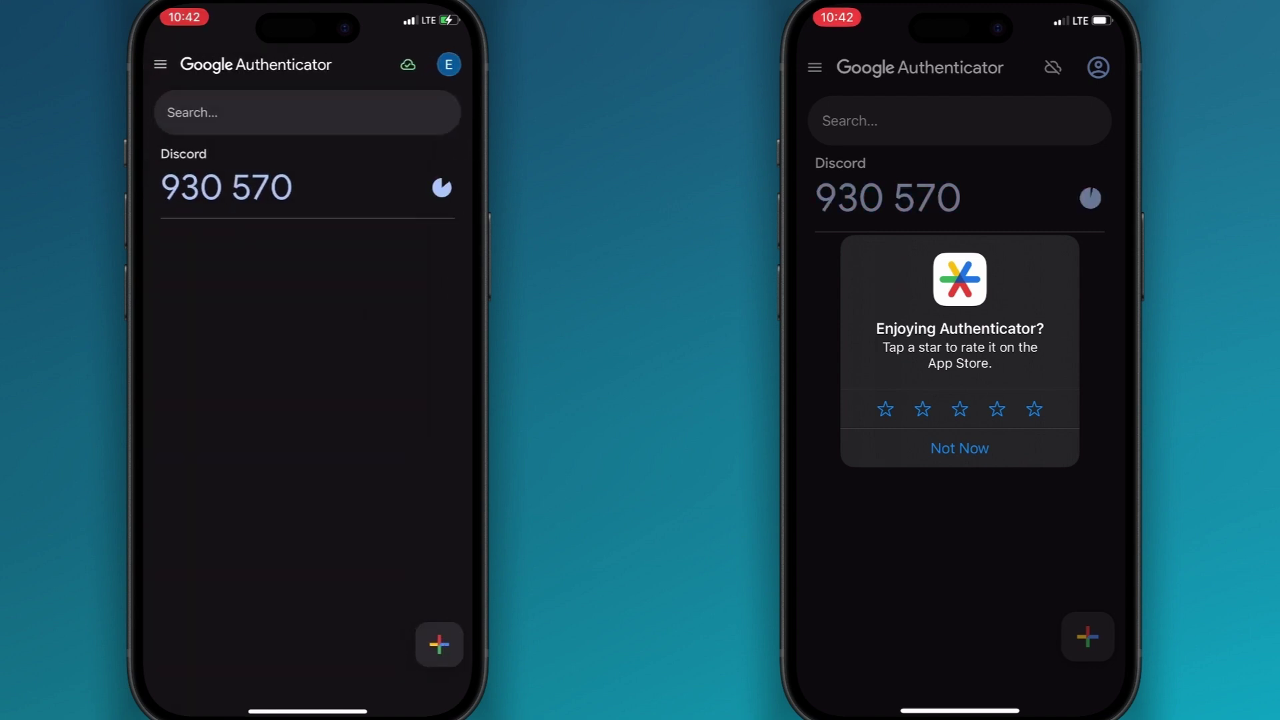